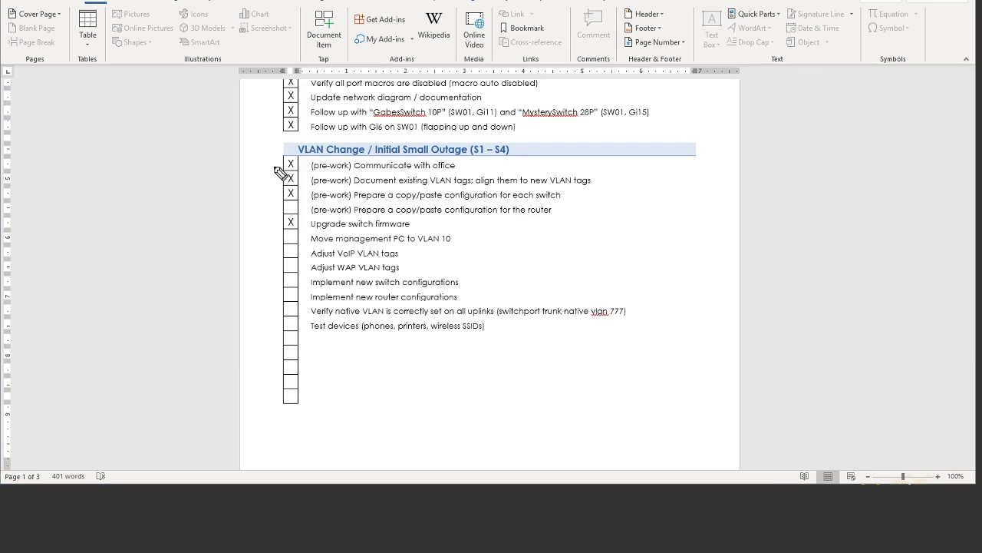
# - Mark up the VLAN Change checklist in red ink, pointing out the pre-work items, router configuration, switch firmware upgrade and management PC move
pyautogui.moveTo(253, 181); pyautogui.dragTo(278, 166)
pyautogui.moveTo(254, 192); pyautogui.dragTo(274, 185)
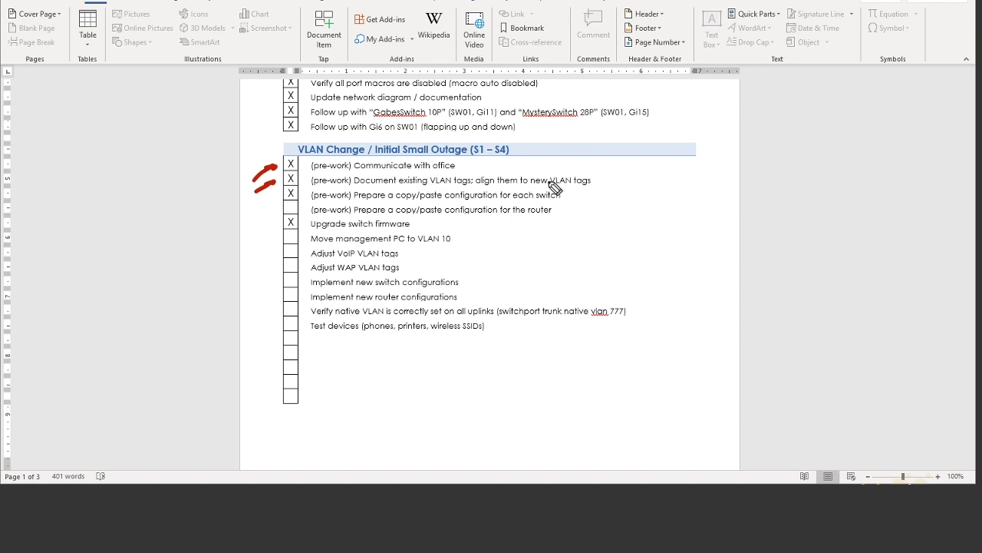
pyautogui.moveTo(546, 185); pyautogui.dragTo(589, 183)
pyautogui.moveTo(257, 206); pyautogui.dragTo(280, 193)
pyautogui.moveTo(521, 203); pyautogui.dragTo(552, 204)
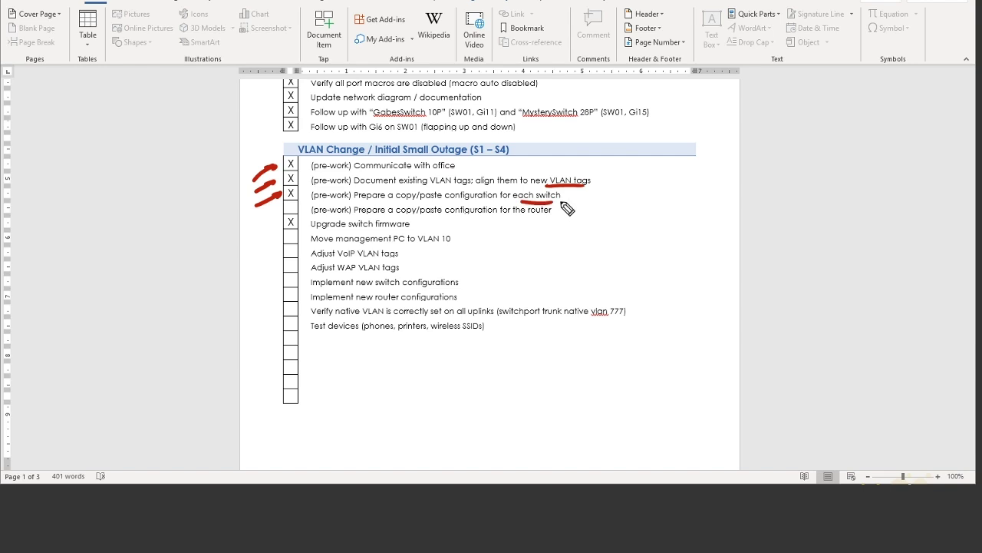
pyautogui.moveTo(541, 240); pyautogui.dragTo(538, 214)
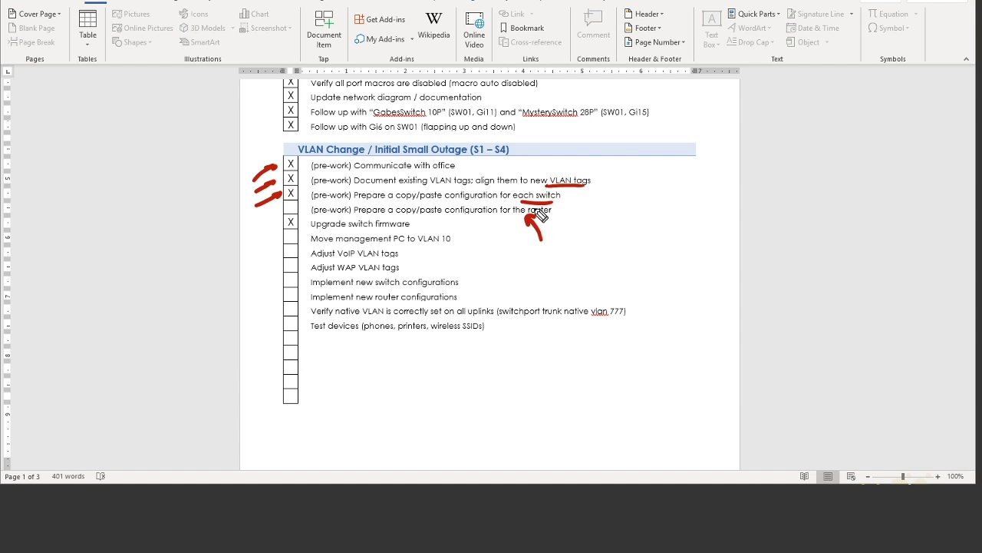
pyautogui.moveTo(317, 230); pyautogui.dragTo(363, 229)
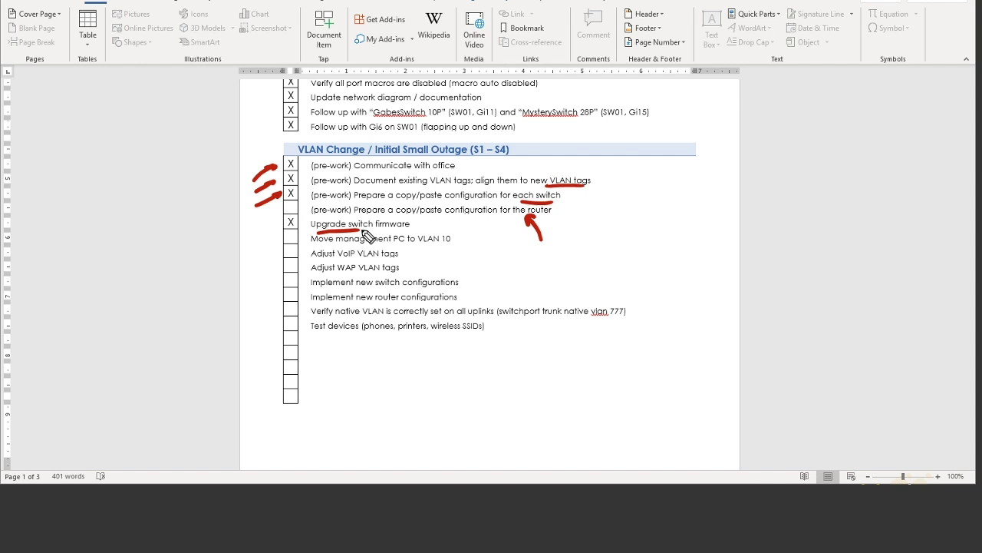
pyautogui.moveTo(258, 254); pyautogui.dragTo(278, 239)
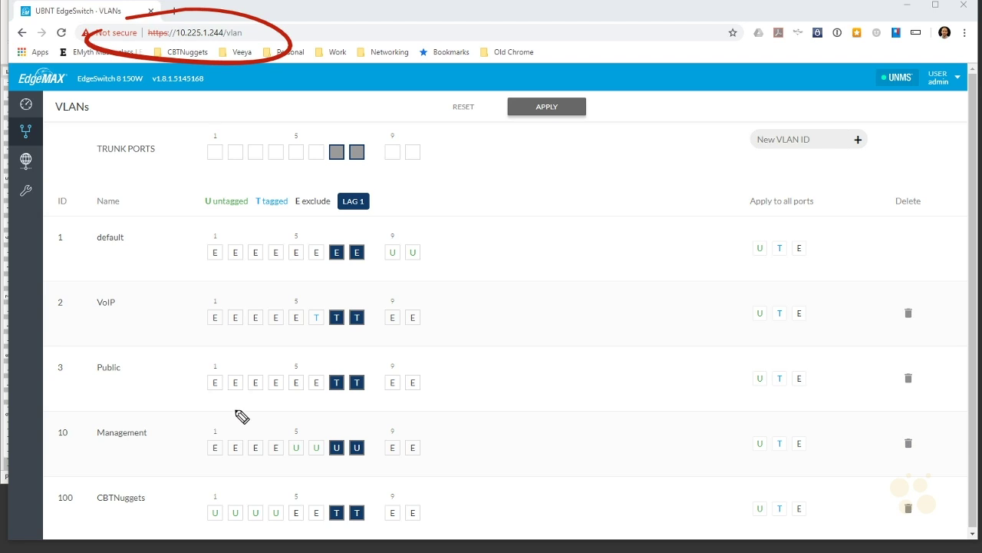
# - Mark up the EdgeSwitch VLAN table in red, highlighting the untagged CBTNuggets ports in VLAN 100 and the Management ports in VLAN 10
pyautogui.moveTo(247, 469); pyautogui.dragTo(255, 503)
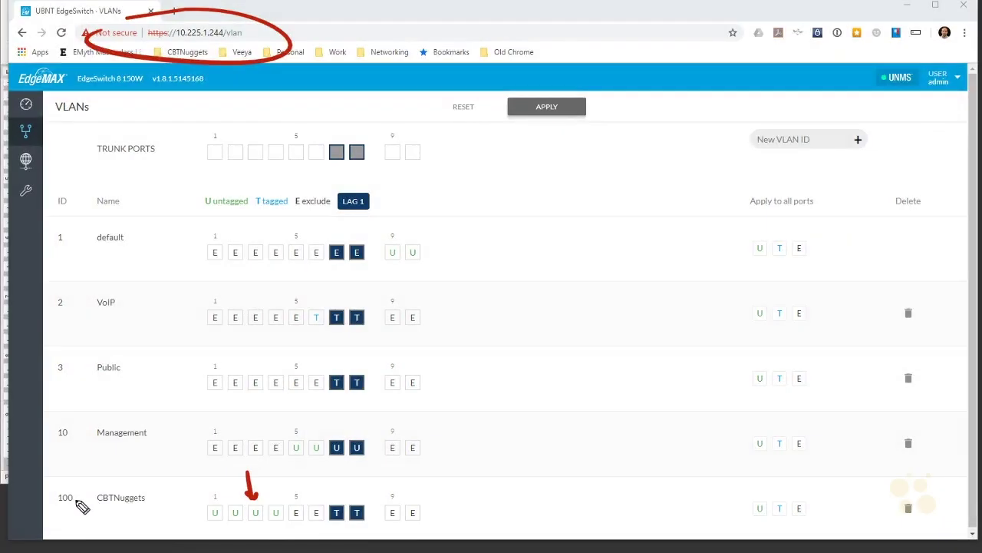
pyautogui.moveTo(53, 508); pyautogui.dragTo(74, 506)
pyautogui.moveTo(268, 526); pyautogui.dragTo(284, 525)
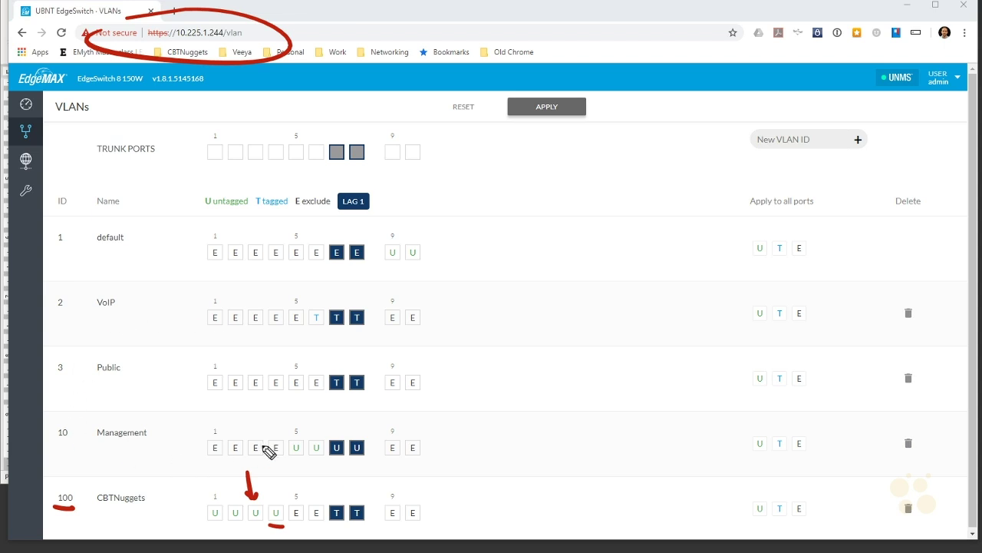
pyautogui.moveTo(290, 459); pyautogui.dragTo(307, 458)
pyautogui.moveTo(57, 414)
pyautogui.mouseDown()
pyautogui.moveTo(44, 439)
pyautogui.moveTo(63, 423)
pyautogui.mouseUp()
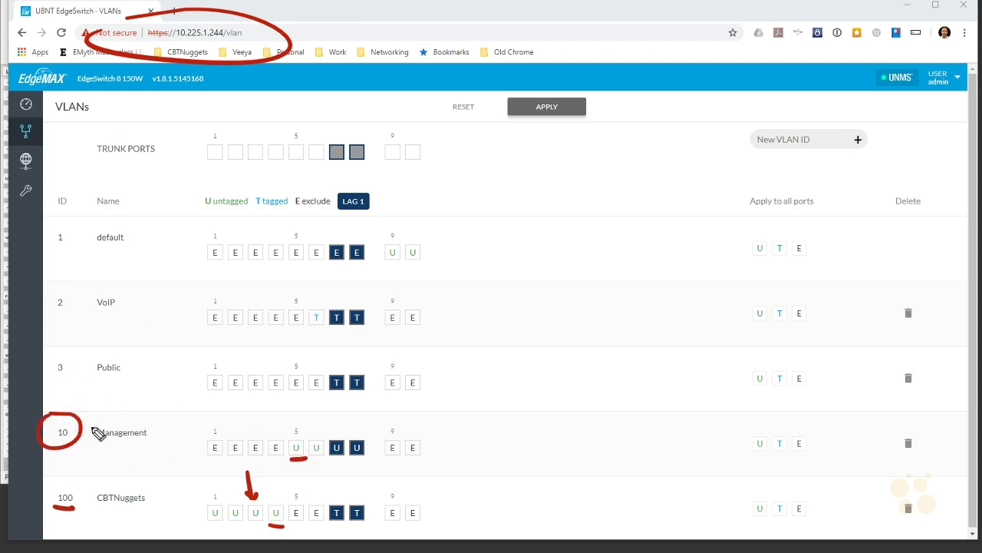
pyautogui.moveTo(310, 459); pyautogui.dragTo(330, 464)
pyautogui.moveTo(360, 432); pyautogui.dragTo(361, 465)
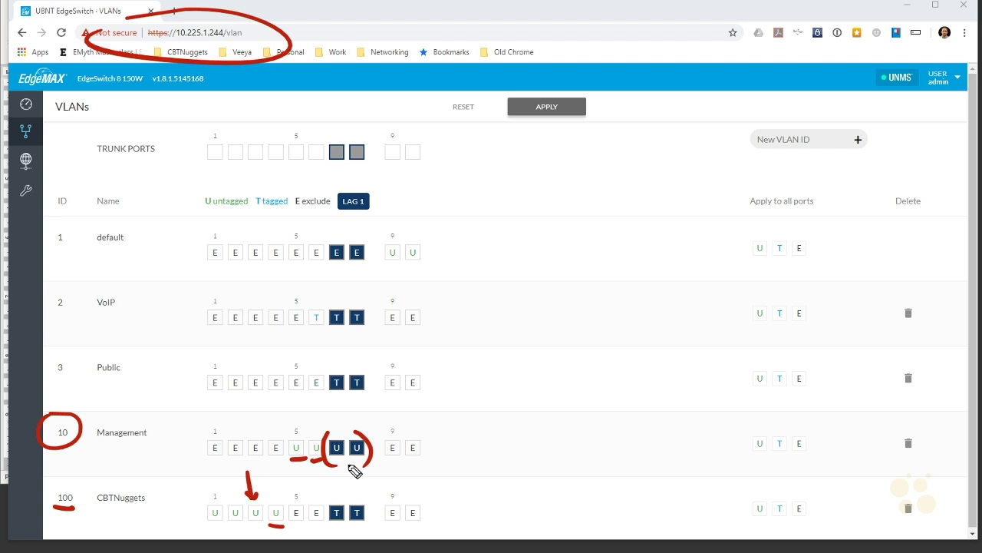
pyautogui.moveTo(258, 504); pyautogui.dragTo(302, 473)
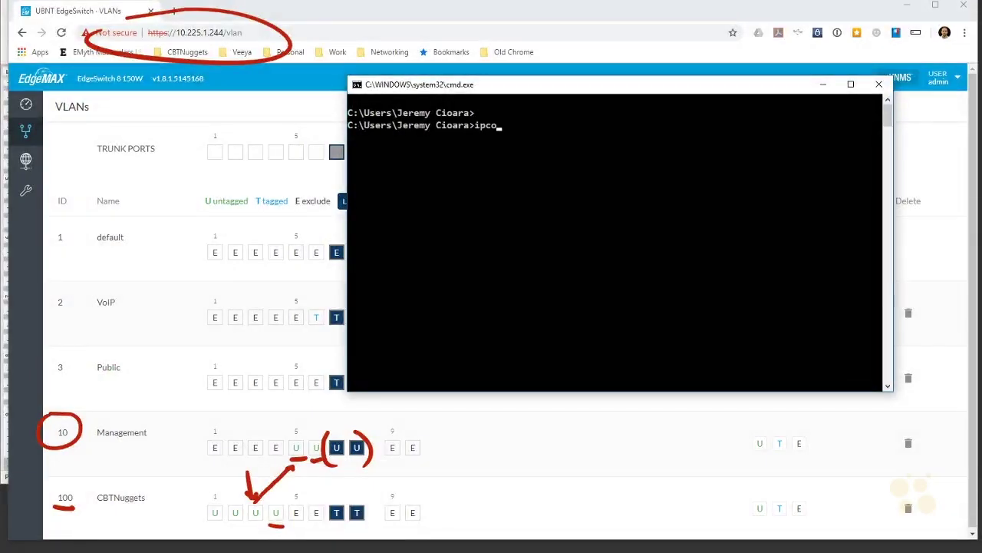
# - Run ipconfig in the command prompt and check the LAN adapter's IPv4 address
pyautogui.press('Return')
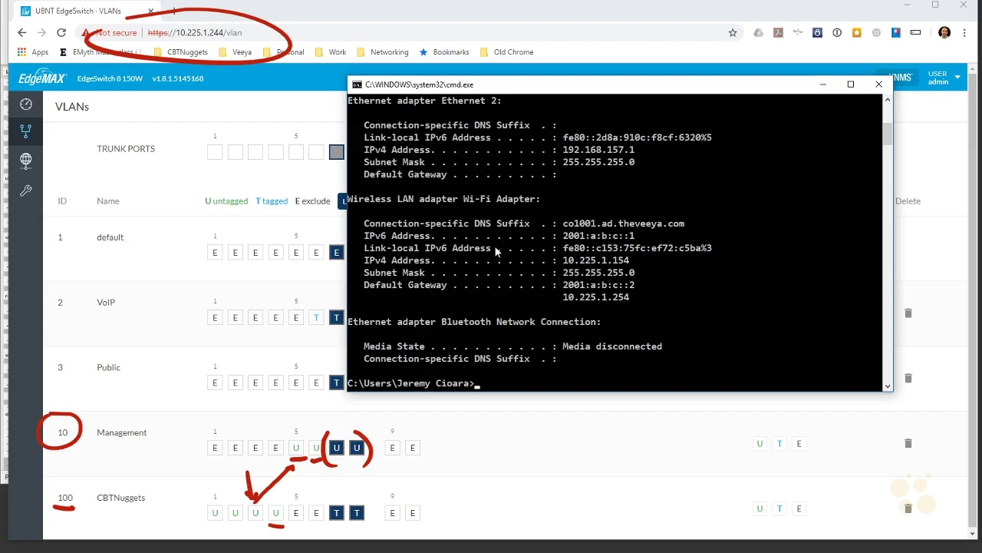
pyautogui.scroll(6, 507, 240)
pyautogui.moveTo(507, 163); pyautogui.dragTo(446, 166)
pyautogui.moveTo(563, 211); pyautogui.dragTo(635, 219)
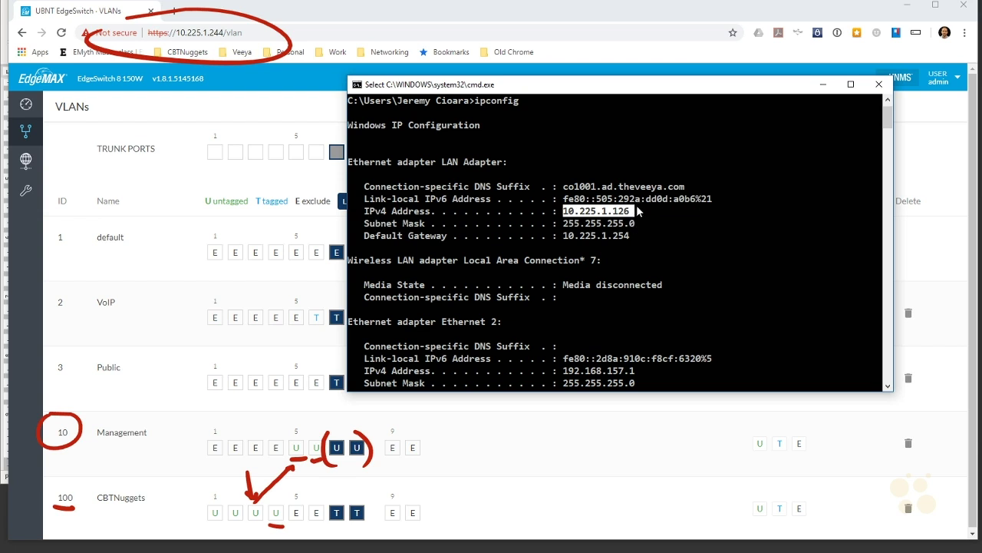
# - Switch to the Word checklist, mark "Move management PC to VLAN 10" with an X and highlight the VoIP VLAN tags item
pyautogui.hotkey('alt', 'Tab')
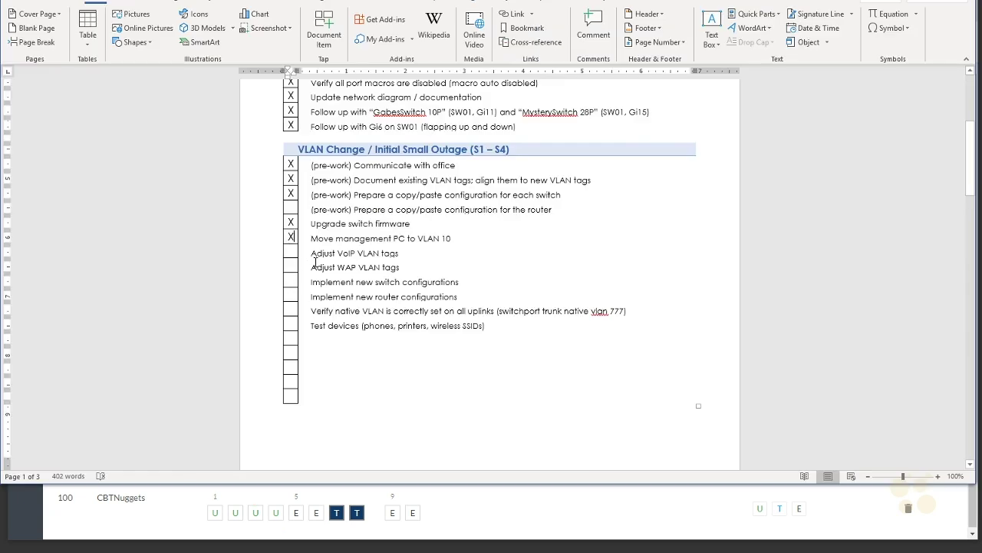
pyautogui.moveTo(404, 254); pyautogui.dragTo(325, 254)
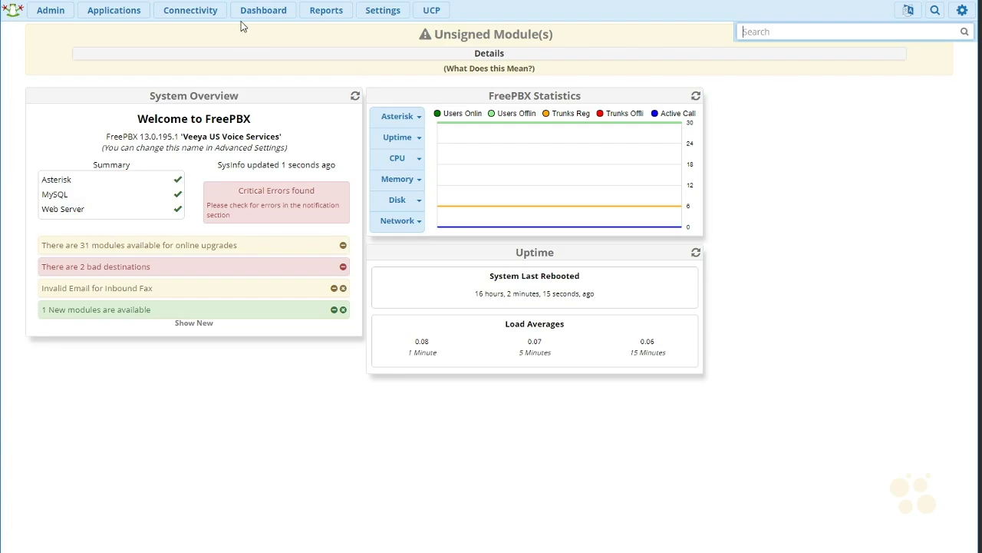
# - Open the VOICE2 VLAN context in FreePBX to review its settings
pyautogui.click(224, 21)
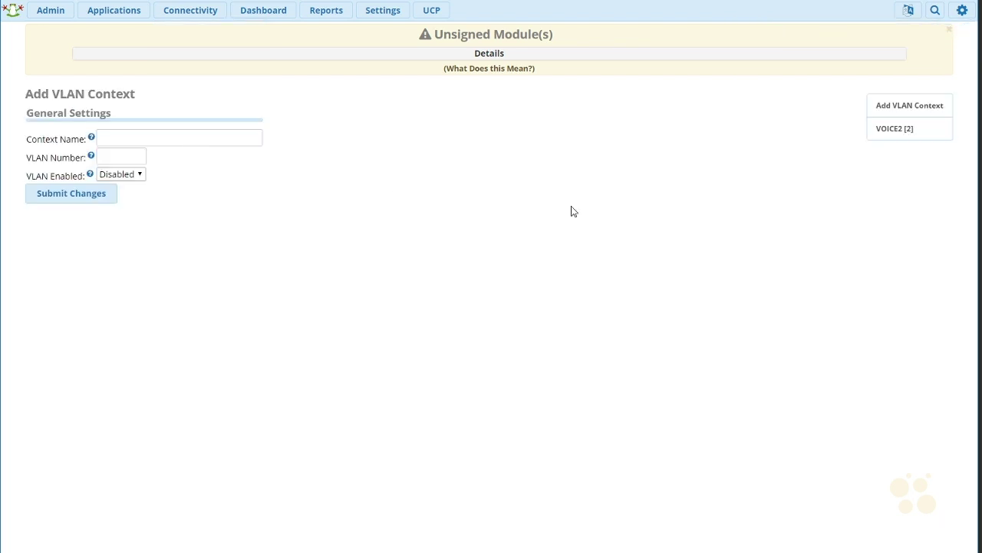
pyautogui.click(896, 130)
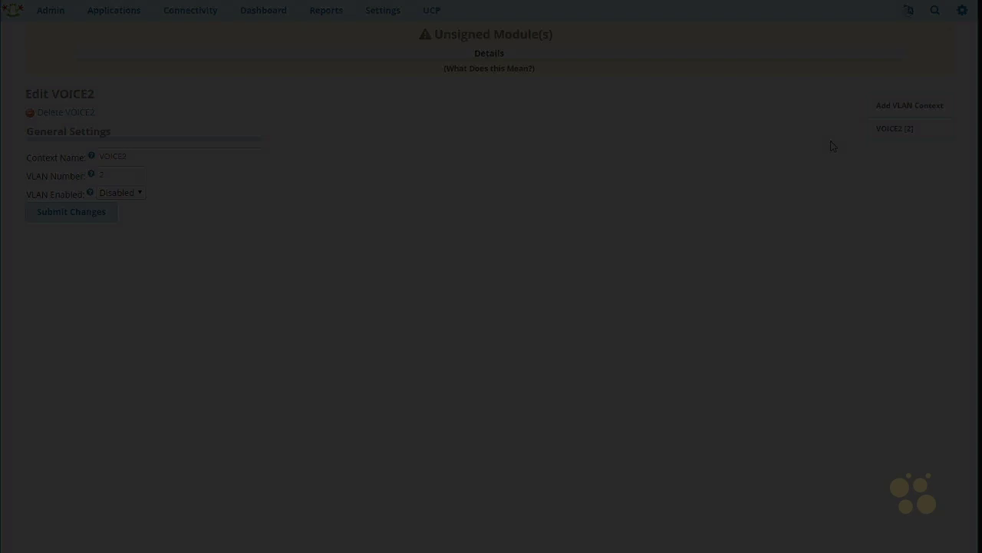
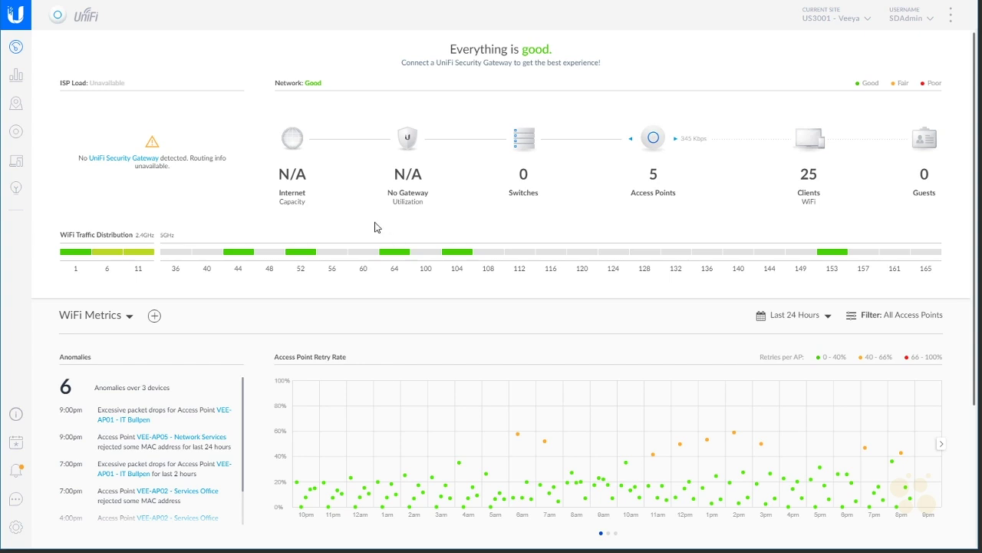
# - In the UniFi controller, set the Veeya Guest wireless network of WLAN group US3001 to VLAN 30 and save it
pyautogui.click(16, 527)
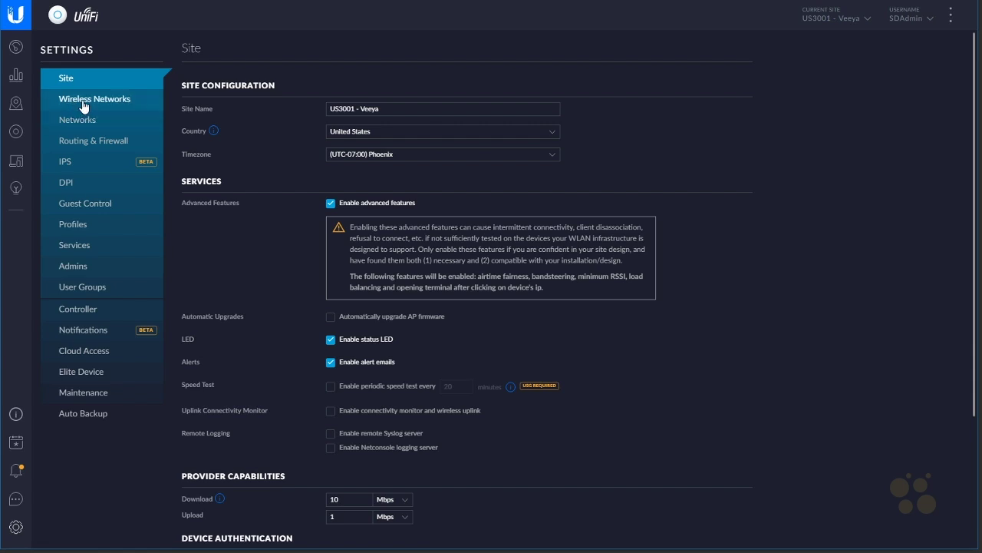
pyautogui.click(76, 100)
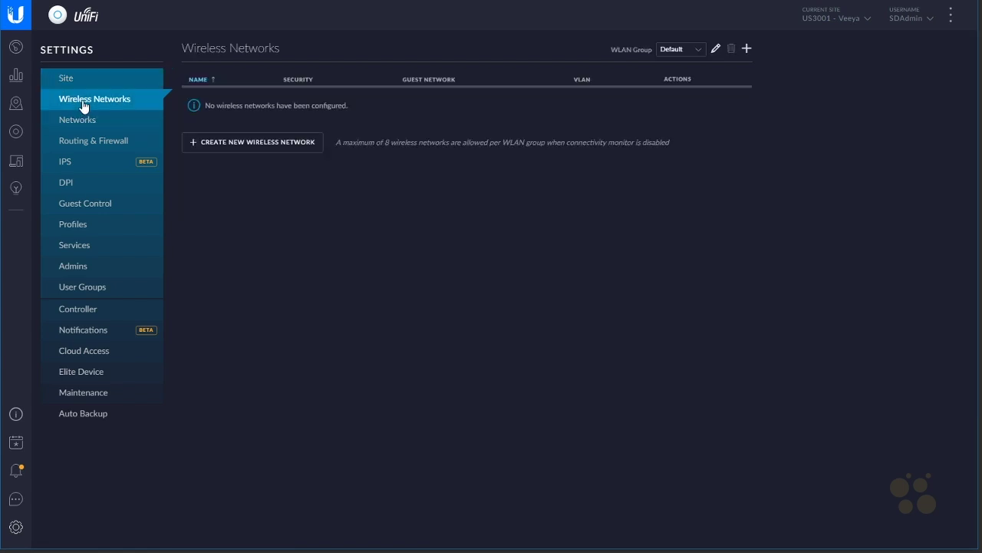
pyautogui.click(681, 49)
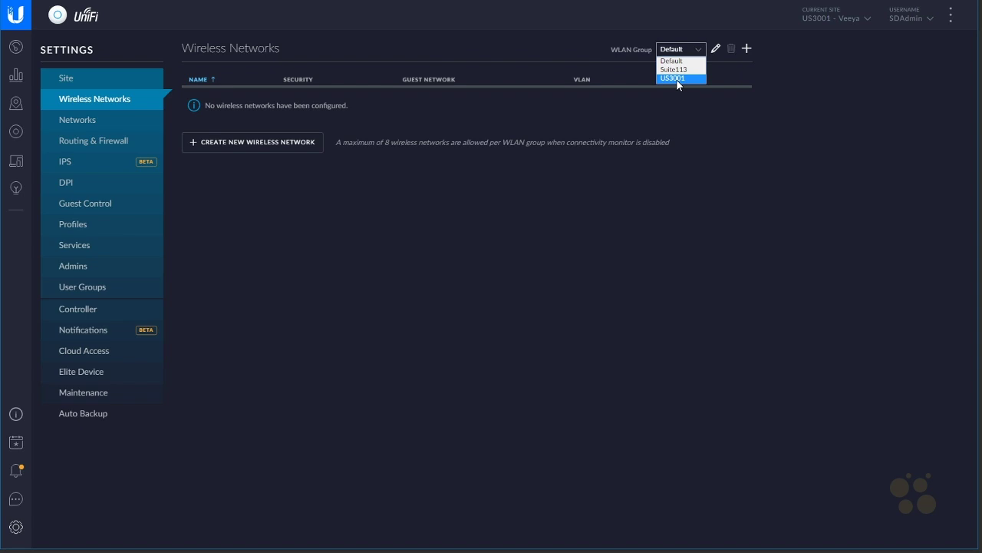
pyautogui.click(676, 80)
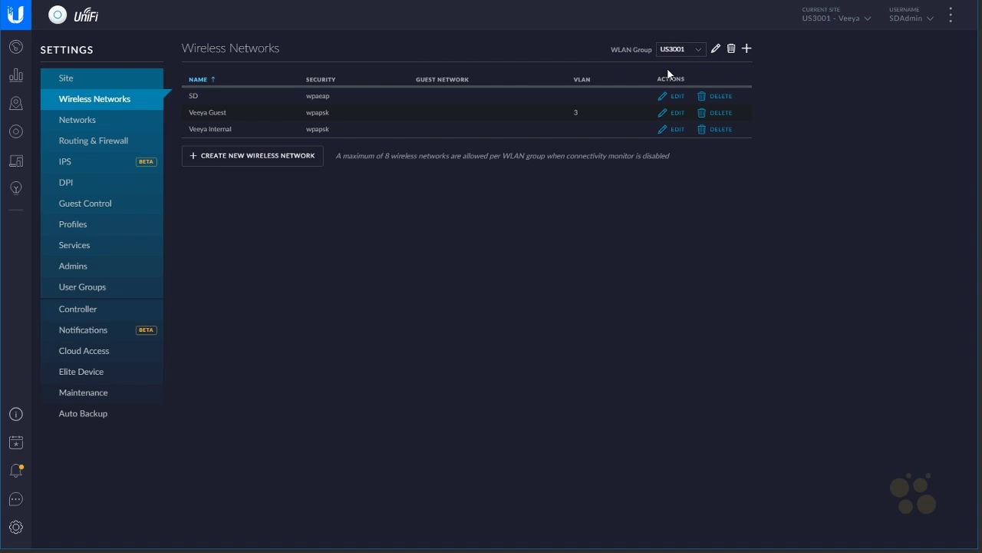
pyautogui.click(665, 113)
pyautogui.click(406, 274)
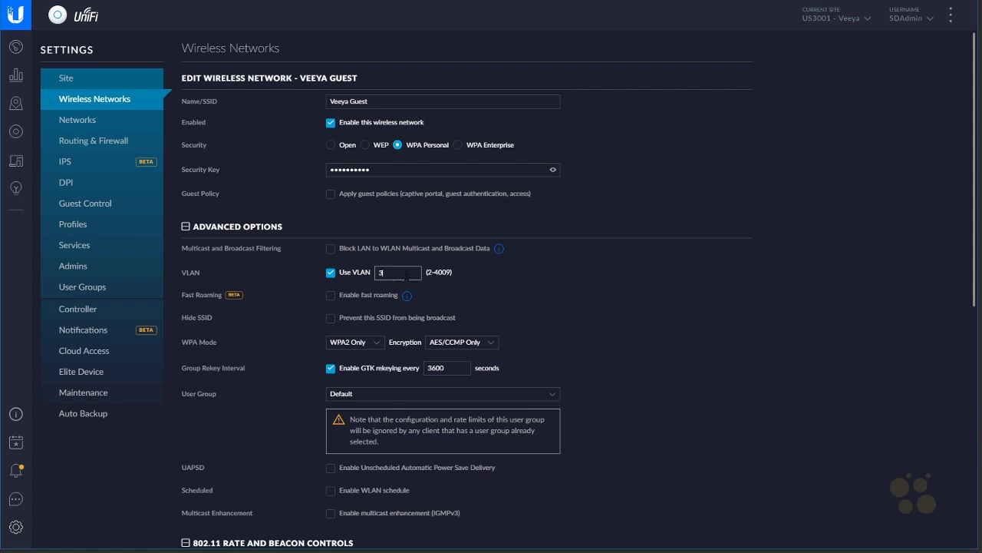
pyautogui.write('0')
pyautogui.scroll(-6, 599, 307)
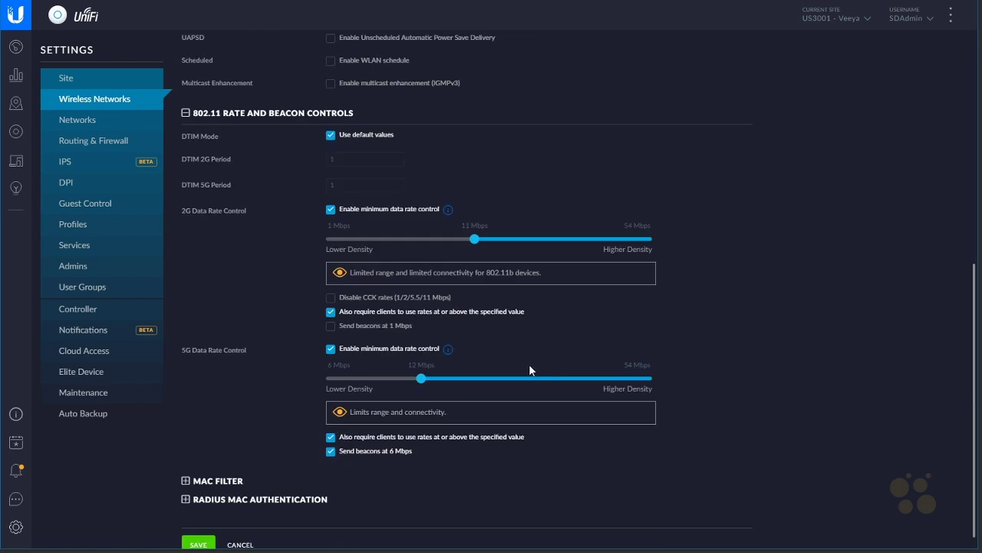
pyautogui.click(202, 528)
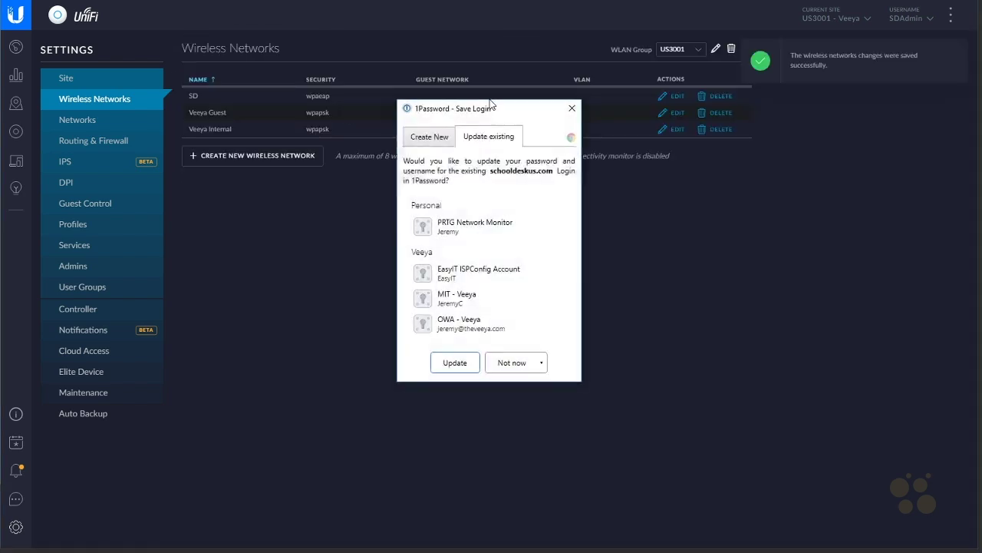
# - Enable VLAN 40 on the Veeya Internal wireless network, save it, and view the access point list
pyautogui.doubleClick(221, 129)
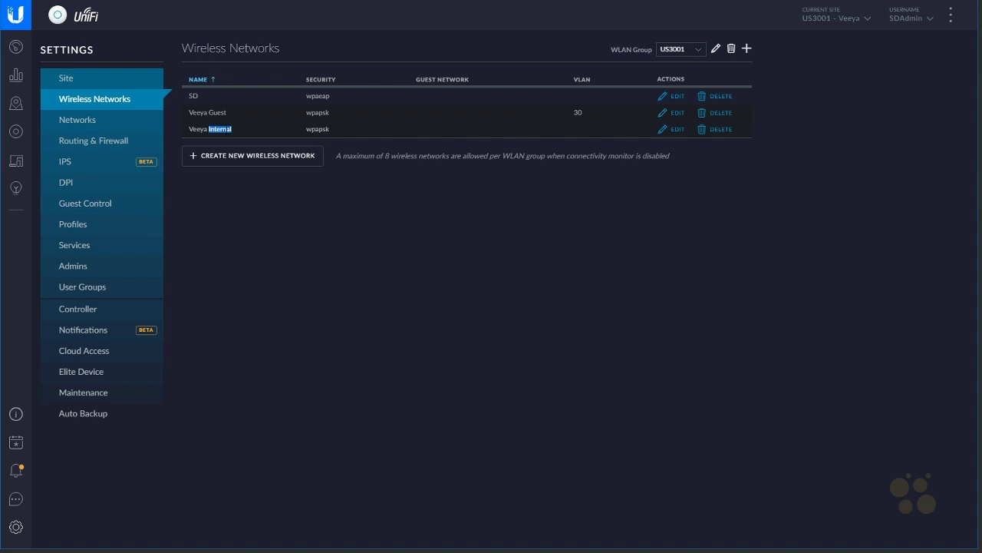
pyautogui.click(671, 129)
pyautogui.click(330, 273)
pyautogui.write('40')
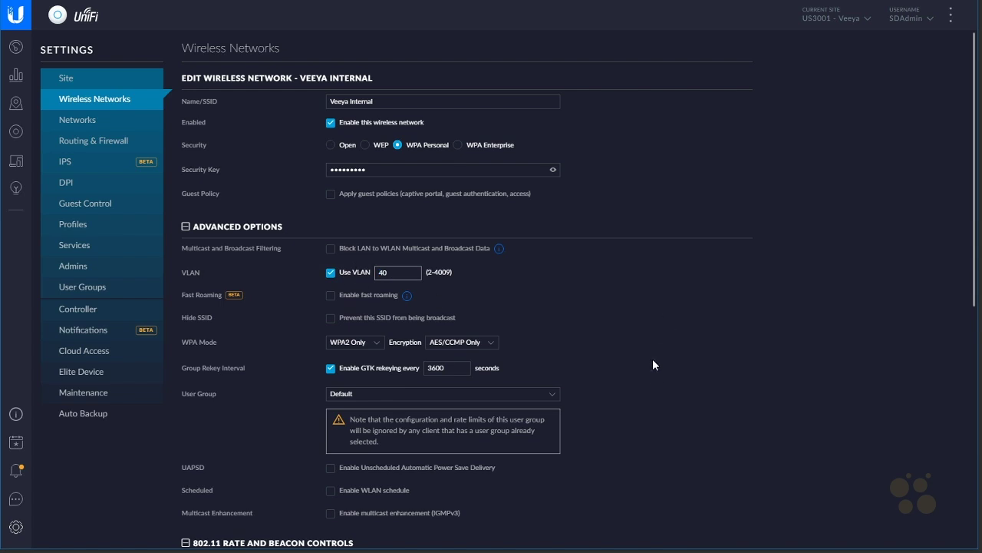
pyautogui.scroll(-6, 654, 362)
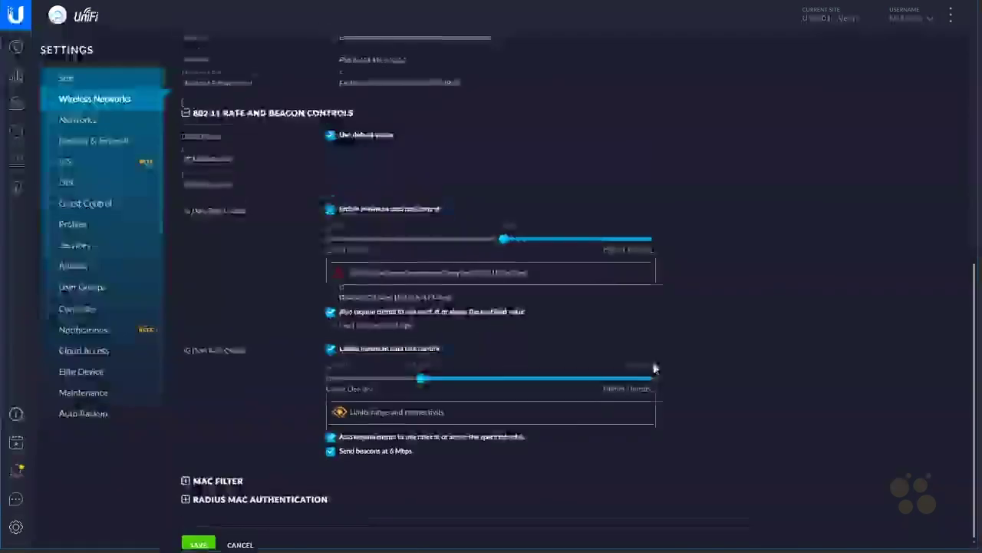
pyautogui.click(198, 529)
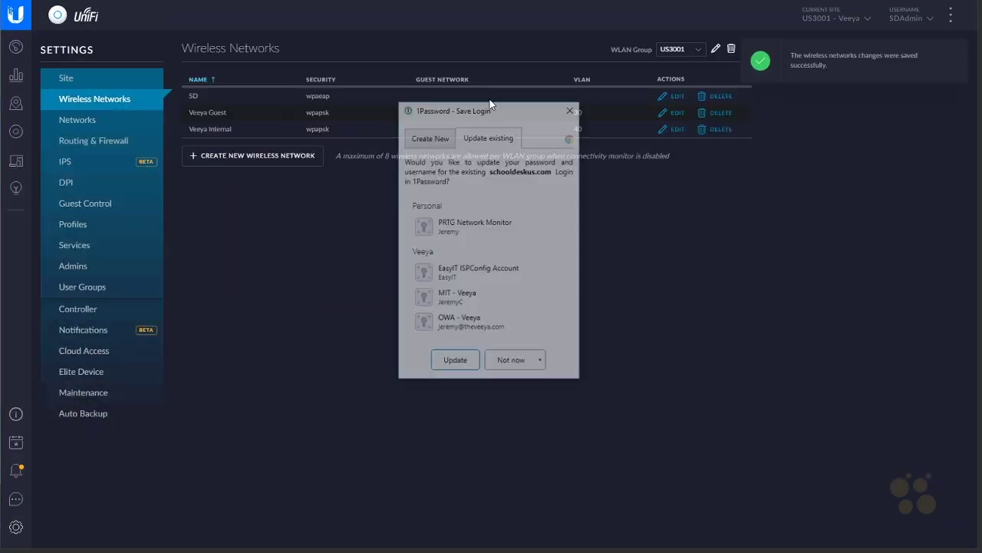
pyautogui.click(571, 108)
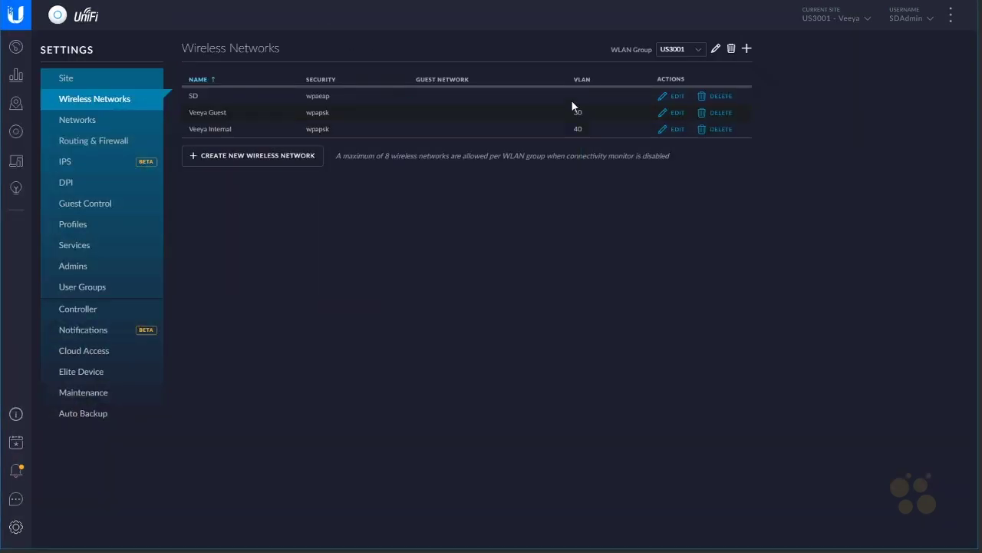
pyautogui.click(13, 136)
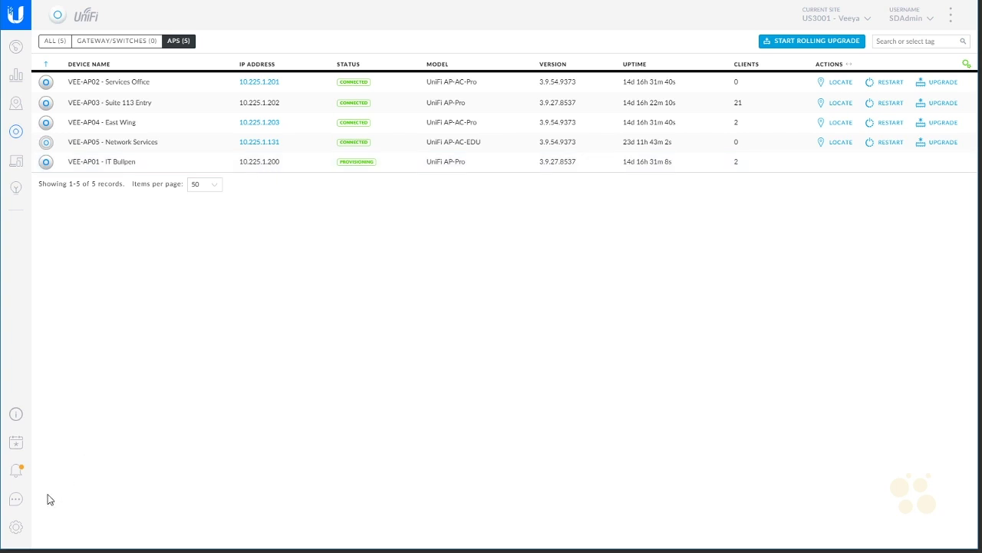
# - In the controller's settings, set the CBT wireless network of WLAN group Suite113 to VLAN 50 and save it
pyautogui.click(15, 528)
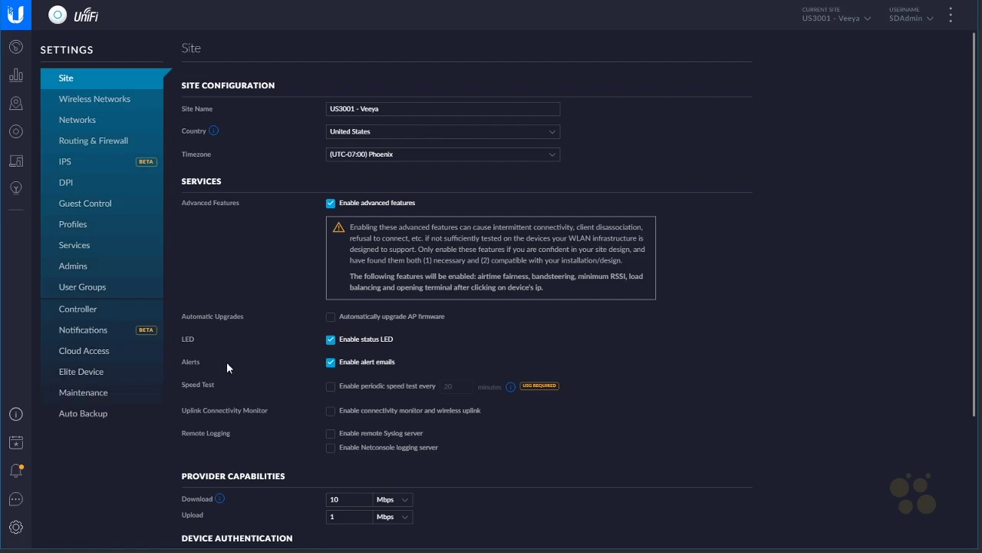
pyautogui.click(130, 97)
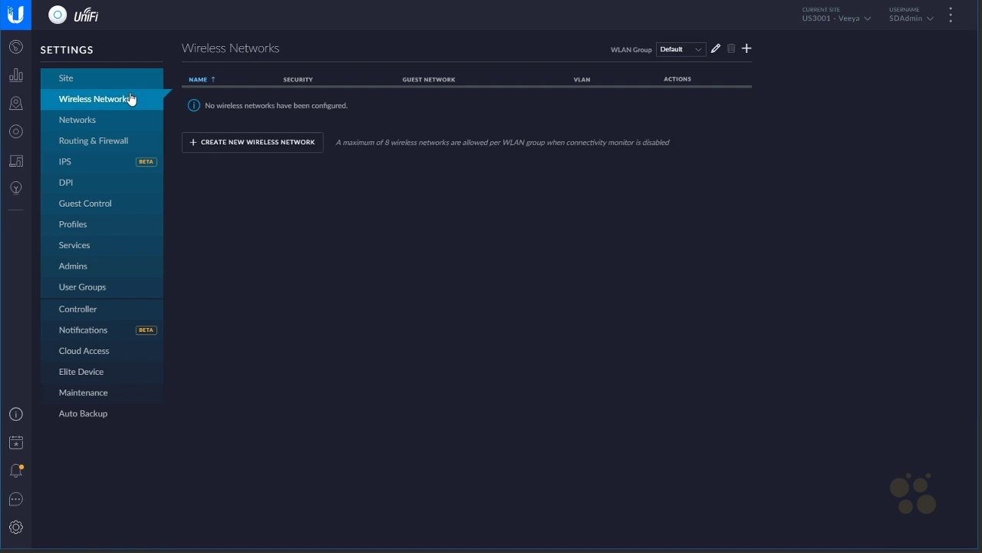
pyautogui.click(674, 51)
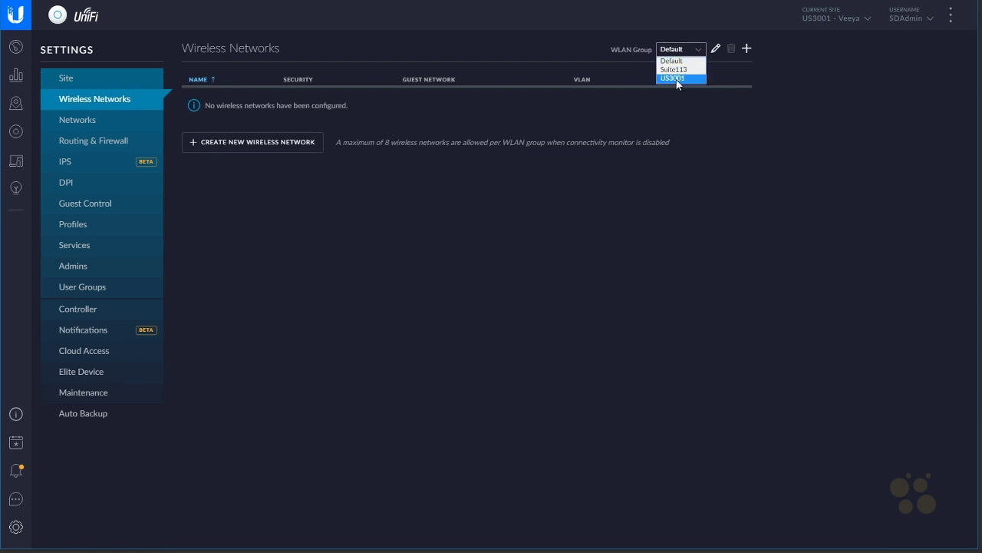
pyautogui.click(675, 75)
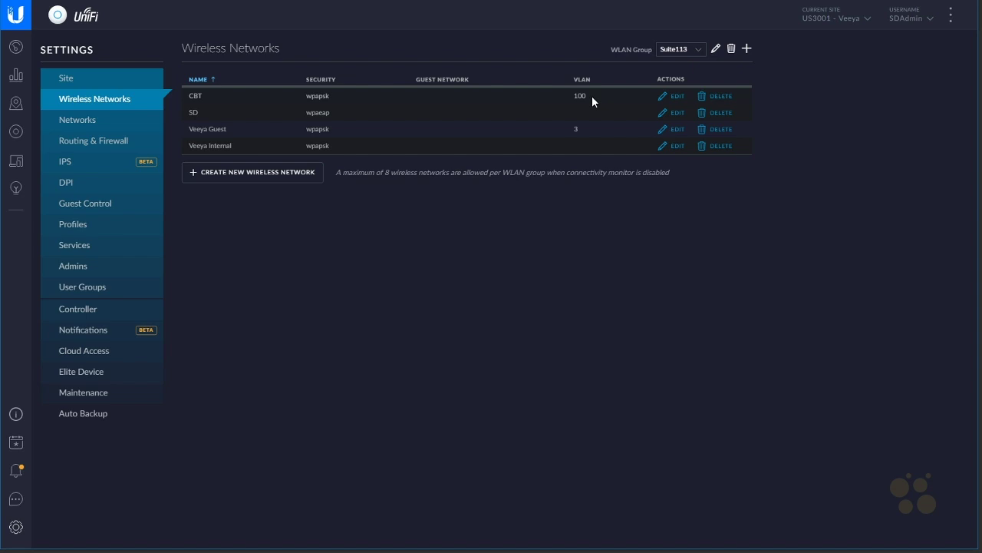
pyautogui.click(669, 96)
pyautogui.click(398, 270)
pyautogui.press('BackSpace')
pyautogui.press('BackSpace')
pyautogui.press('BackSpace')
pyautogui.write('50')
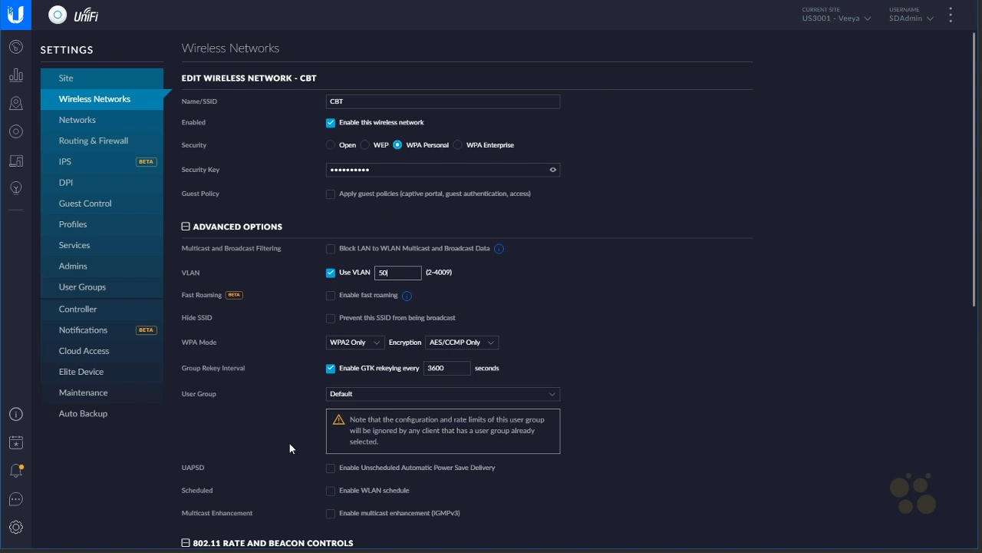
pyautogui.scroll(-6, 290, 448)
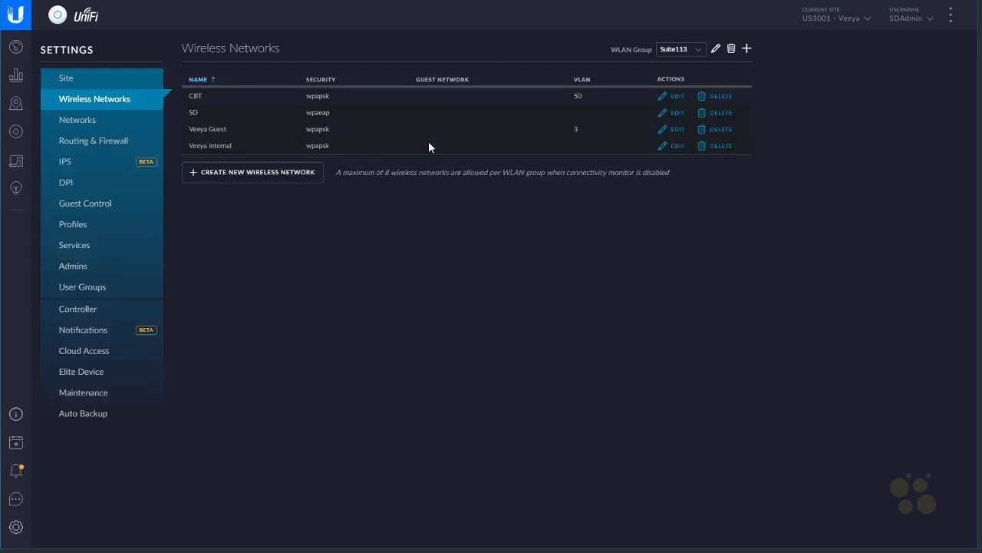
# - Set the Veeya Guest wireless network of WLAN group Suite113 to VLAN 30 and save it
pyautogui.click(662, 129)
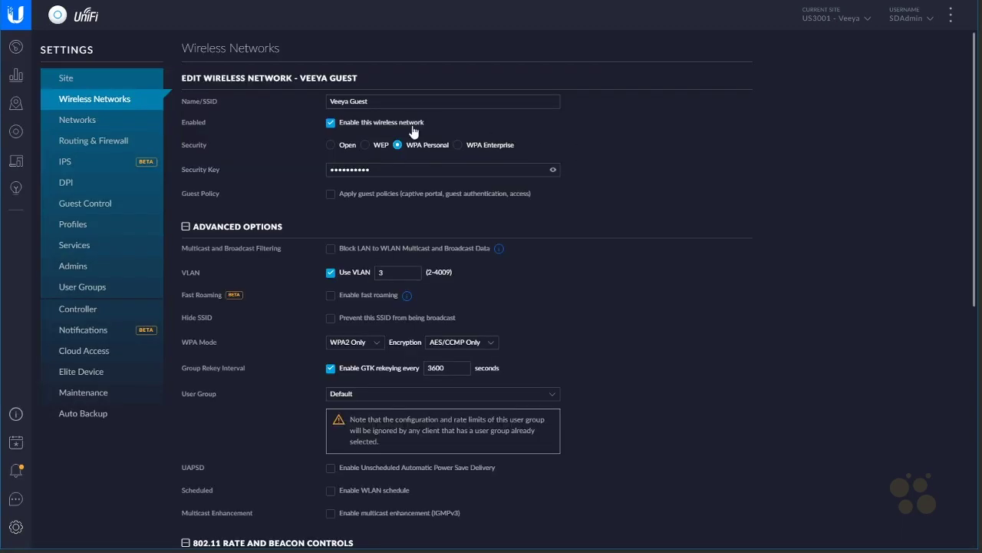
pyautogui.click(381, 272)
pyautogui.scroll(-6, 283, 438)
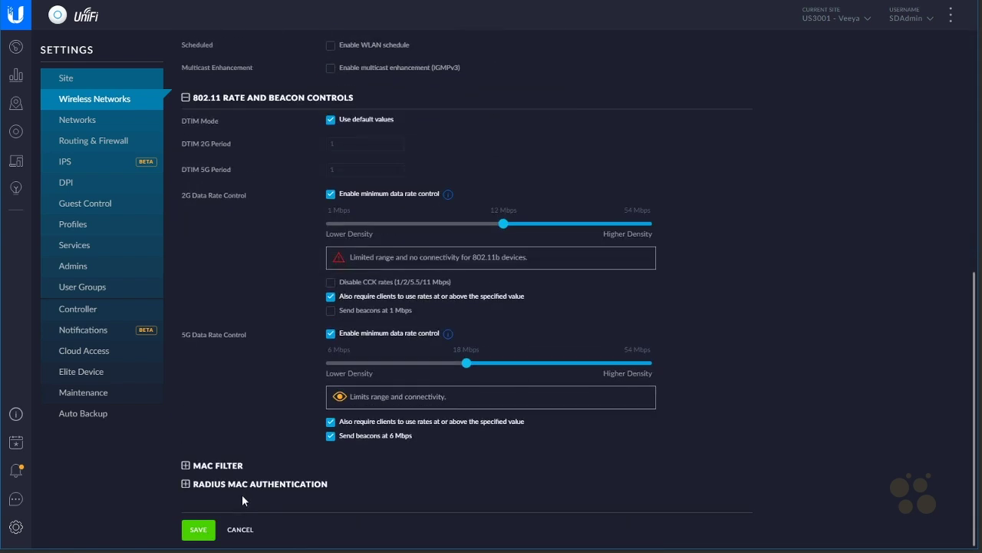
pyautogui.click(198, 530)
pyautogui.click(573, 108)
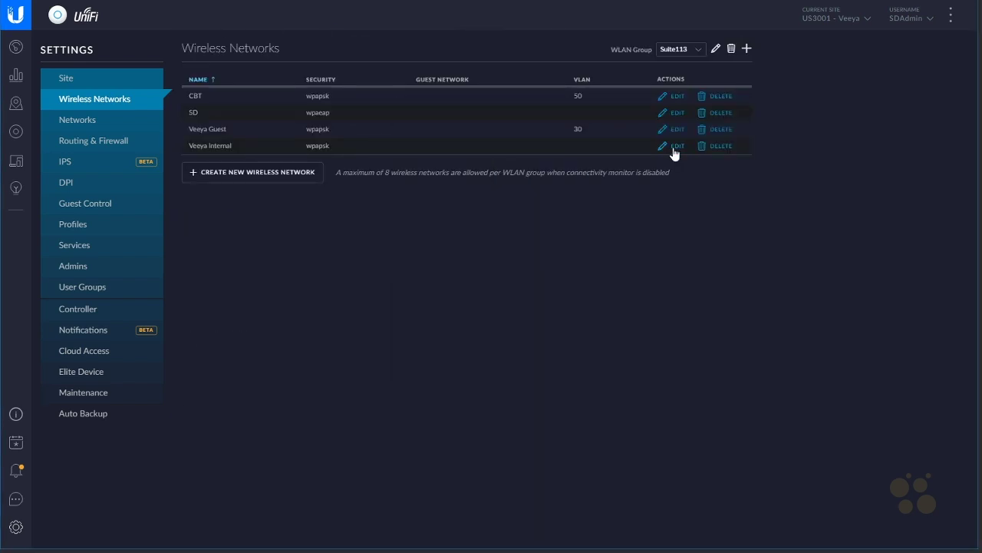
# - Enable VLAN 40 on the Veeya Internal wireless network of WLAN group Suite113 and save it
pyautogui.click(673, 145)
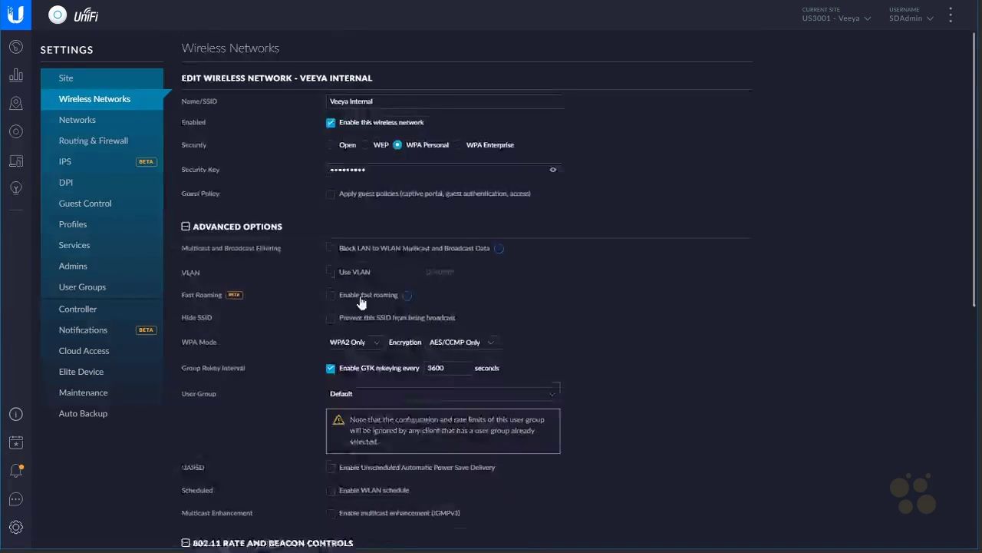
pyautogui.scroll(-4, 358, 333)
pyautogui.scroll(4, 361, 314)
pyautogui.click(331, 273)
pyautogui.click(399, 272)
pyautogui.write('40')
pyautogui.scroll(-5, 399, 273)
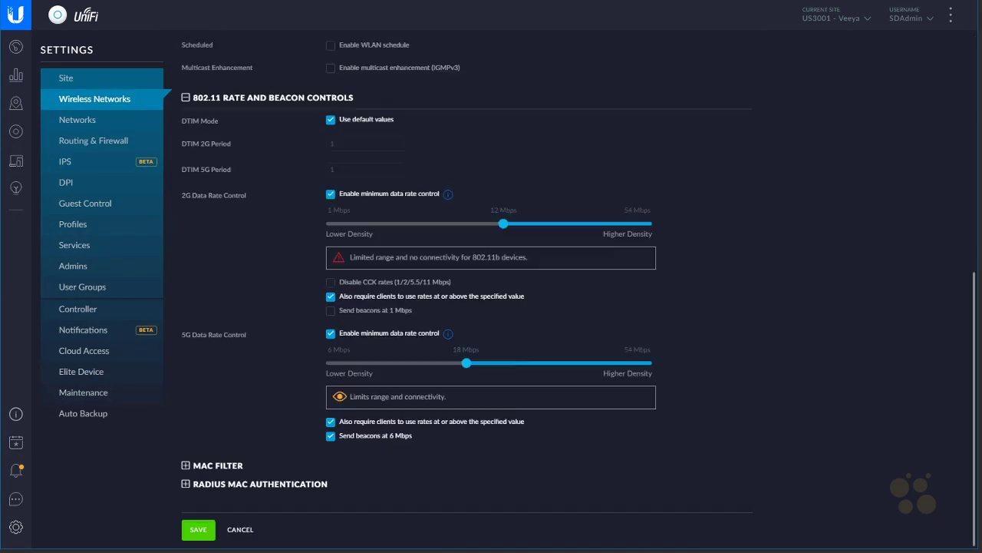
pyautogui.click(198, 529)
pyautogui.click(958, 56)
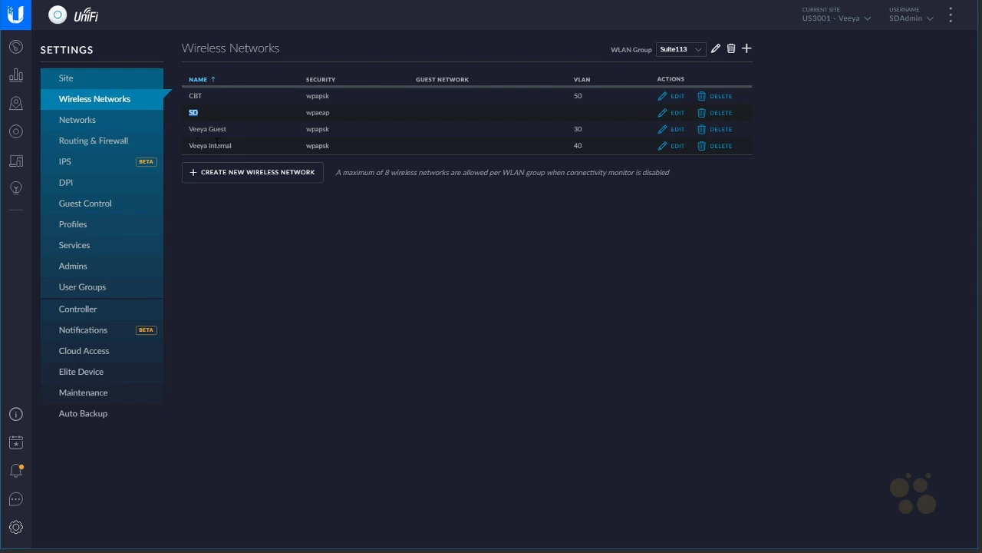
# - Check the access points' status in the device list, and switch to the command prompt to review the LAN adapter's ipconfig output
pyautogui.click(120, 143)
pyautogui.click(11, 136)
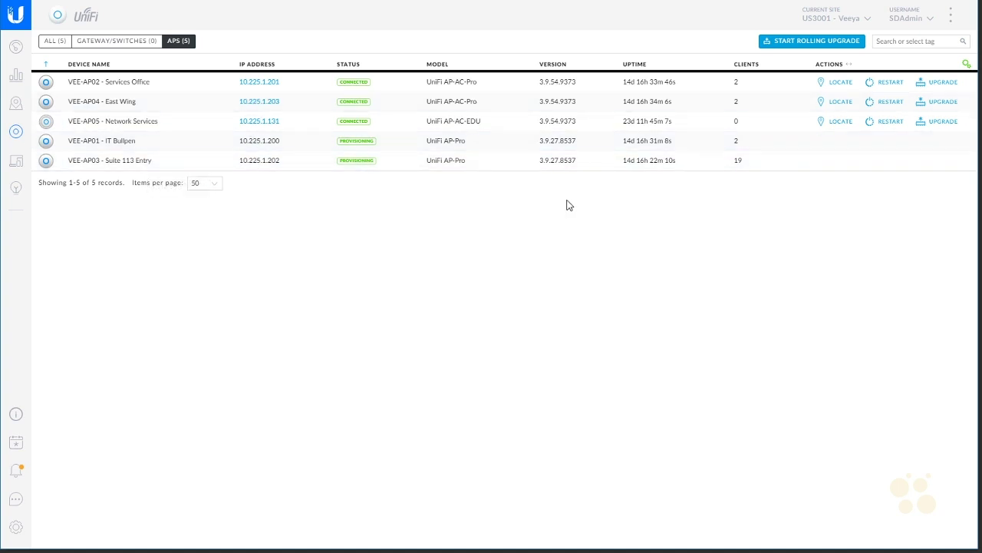
pyautogui.hotkey('alt', 'Tab')
pyautogui.click(376, 180)
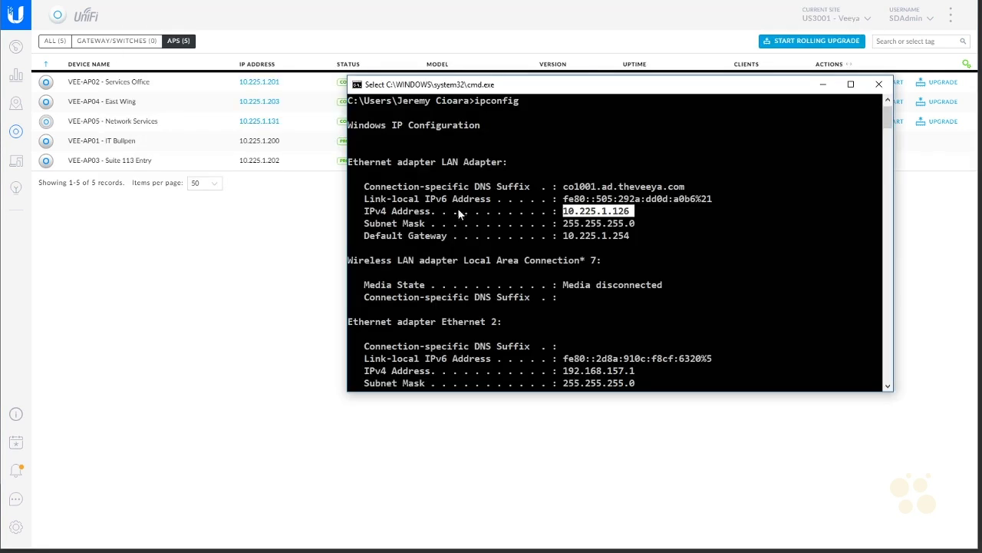
# - Return to the UniFi controller and show the wireless networks of WLAN group Suite113
pyautogui.click(277, 212)
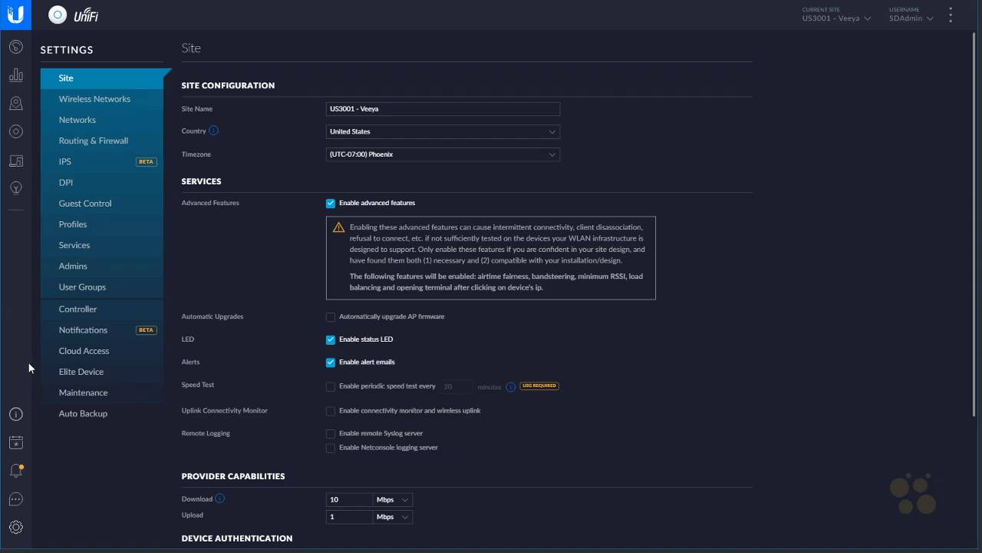
pyautogui.click(94, 98)
pyautogui.click(675, 70)
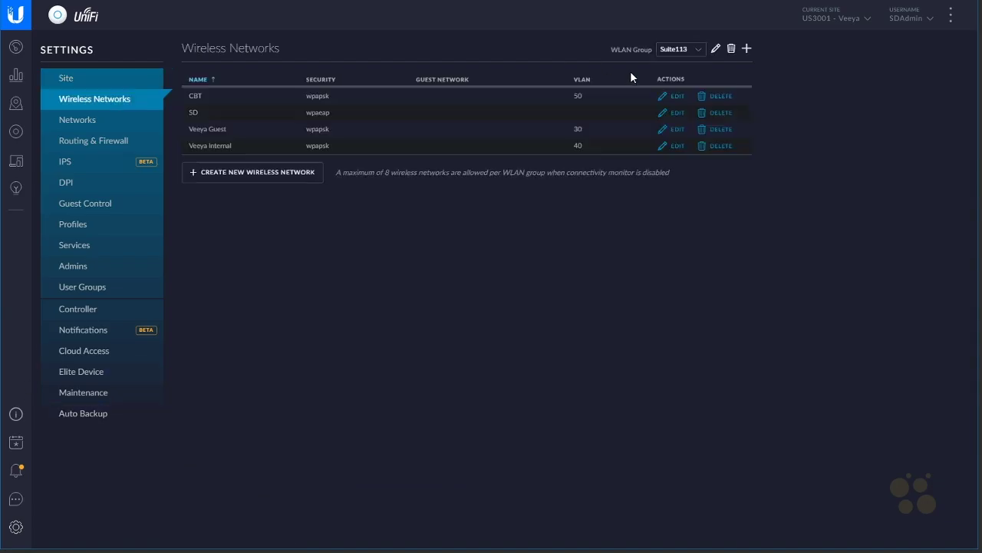